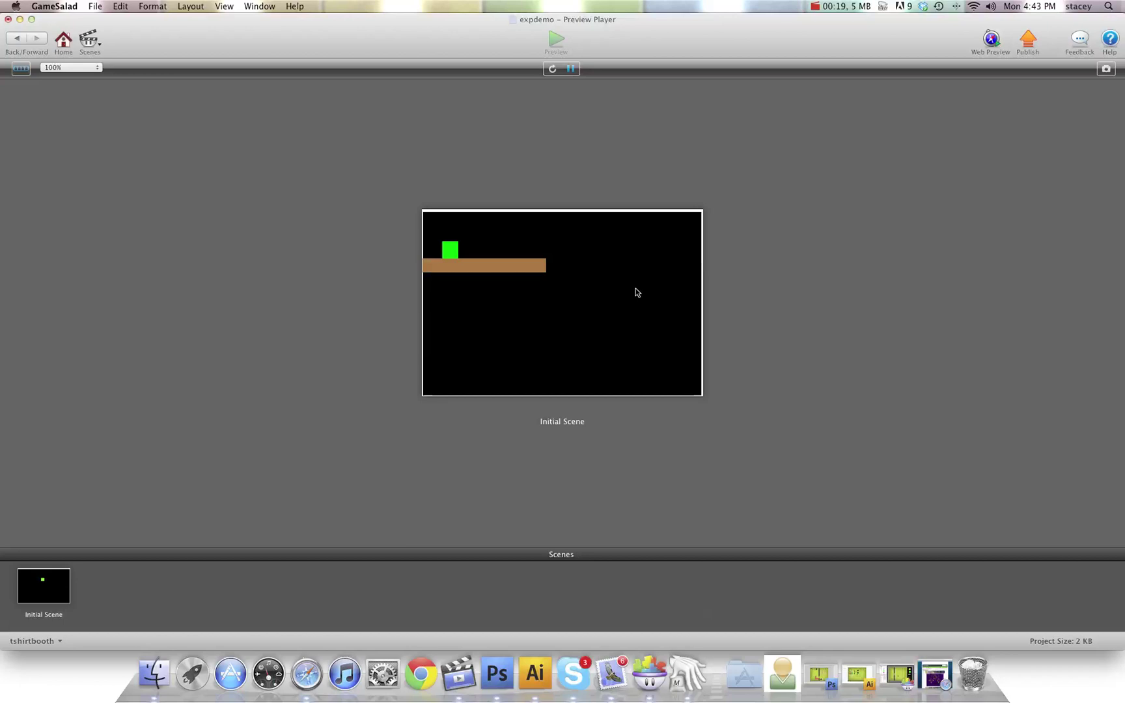
Drive the green square right off the platform repeatedly, watching it burst into pieces and respawn
key("Right")
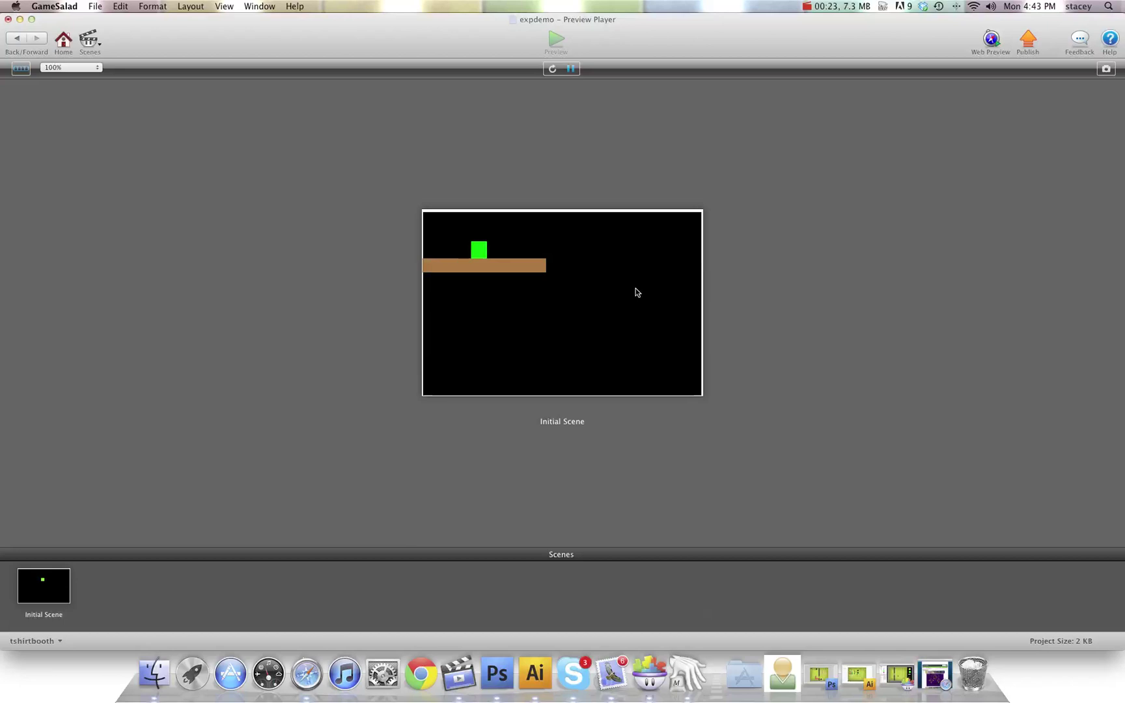
key("Right")
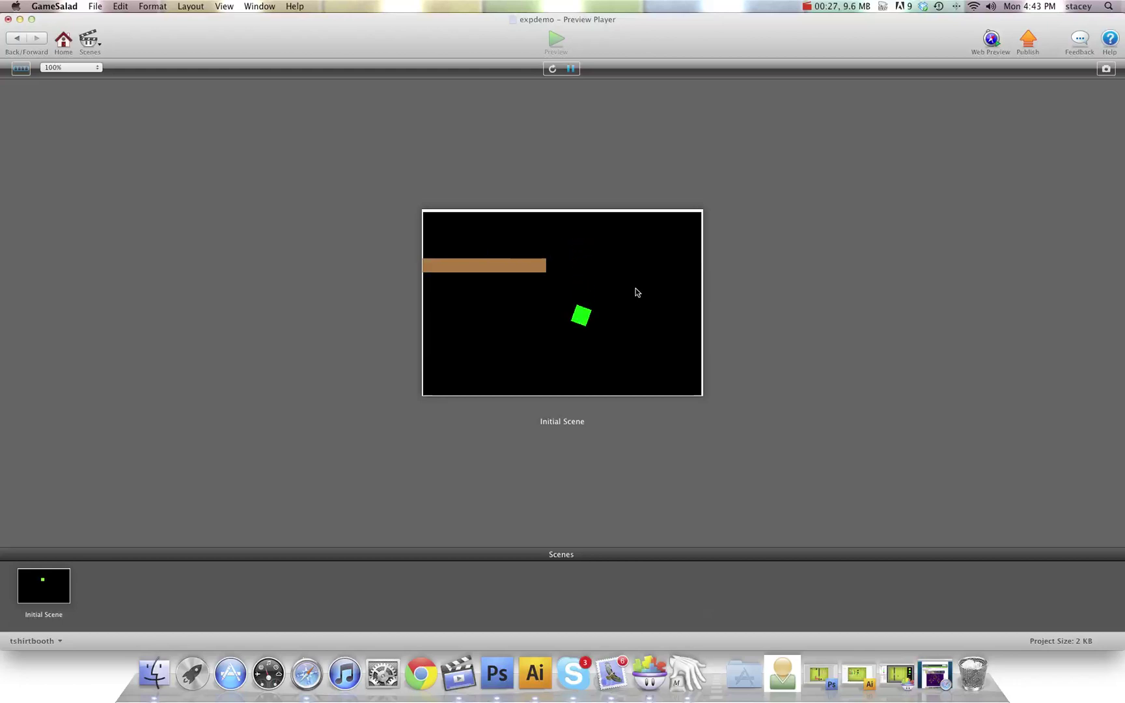
key("Right")
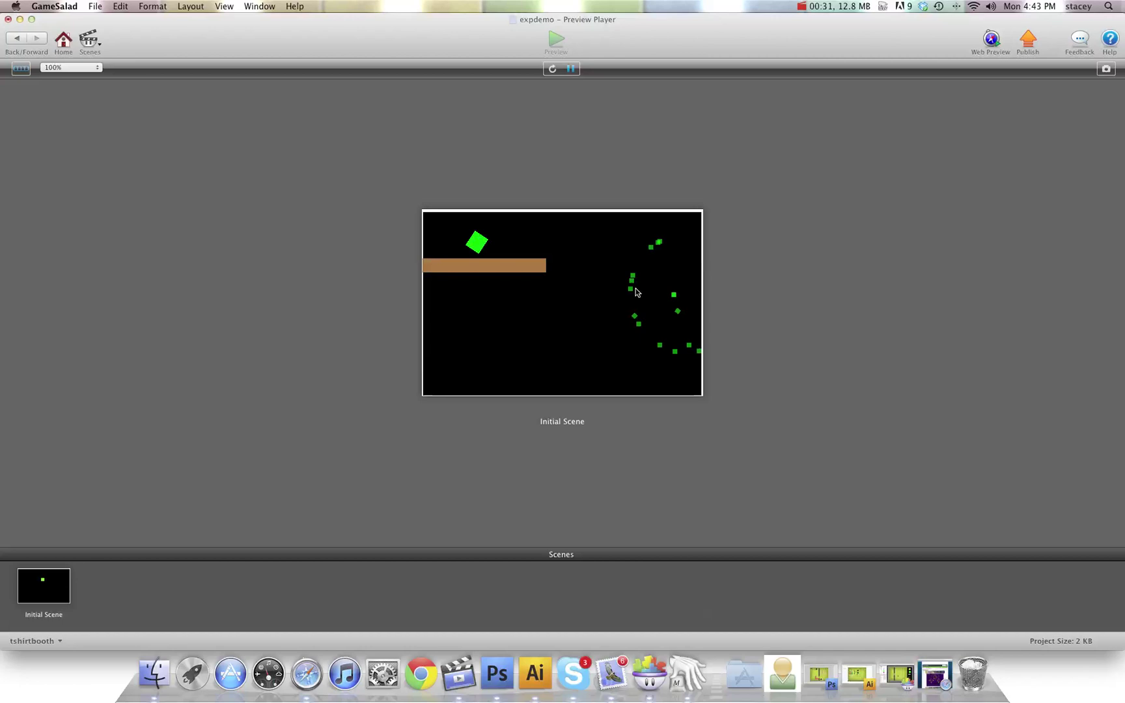
key("Right")
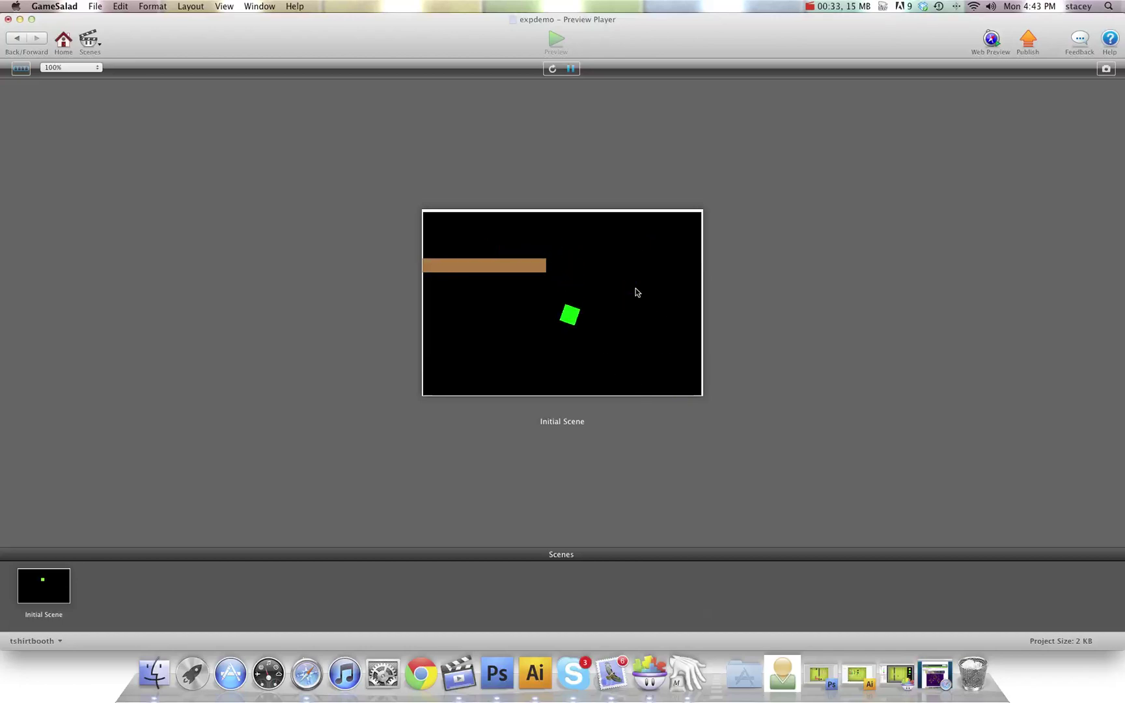
key("Right")
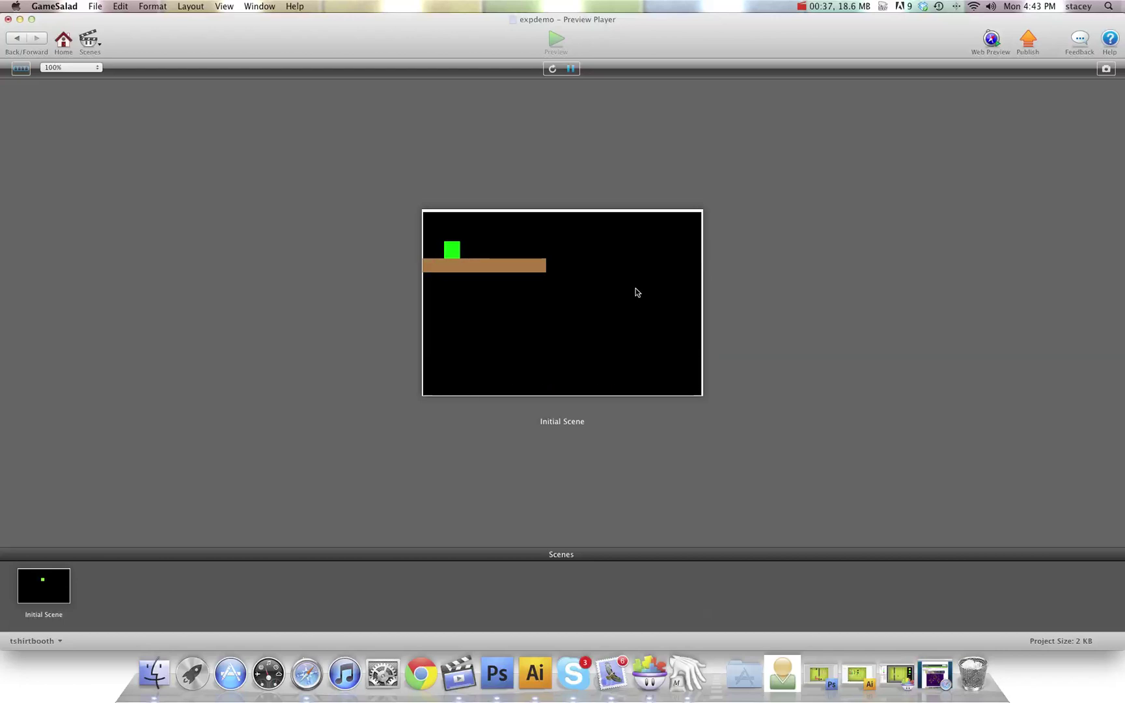
key("Right")
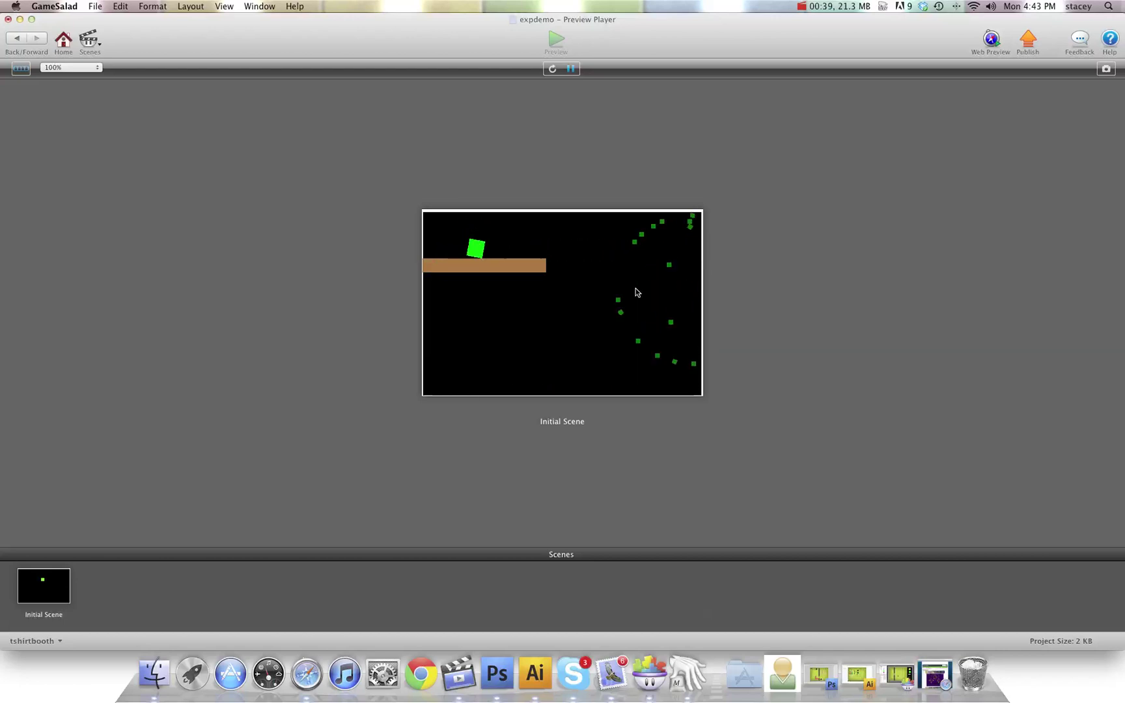
key("Right")
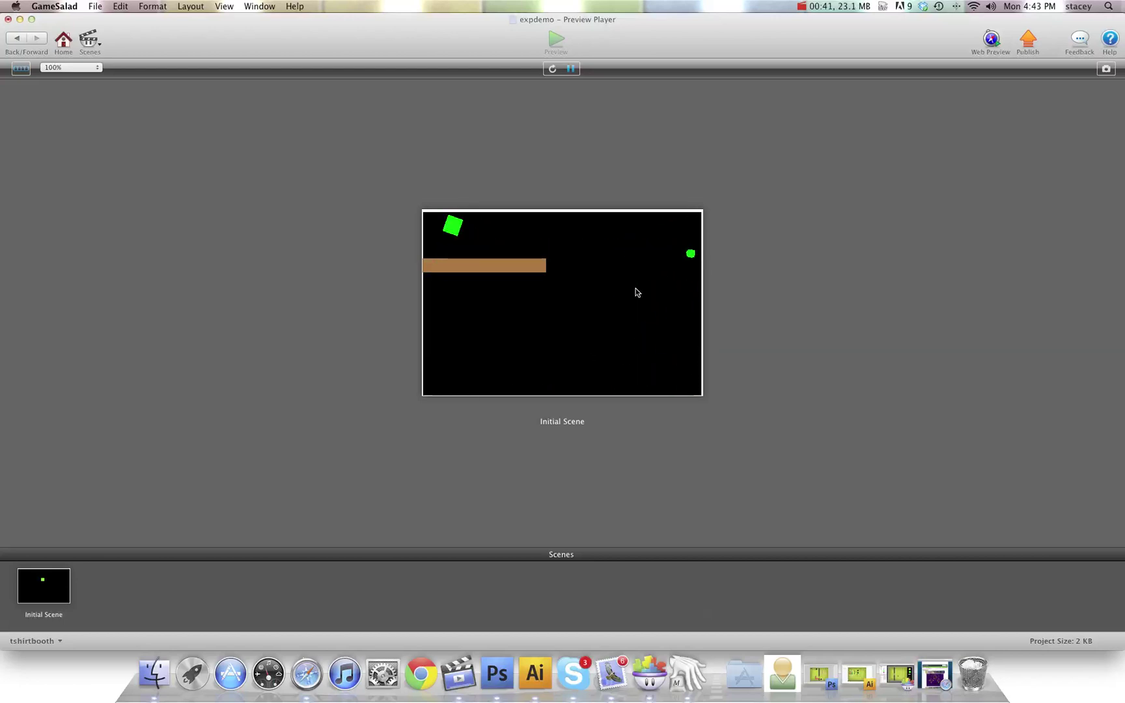
Go back from the Preview Player to the editor and preview the Initial Scene again
left_click(15, 38)
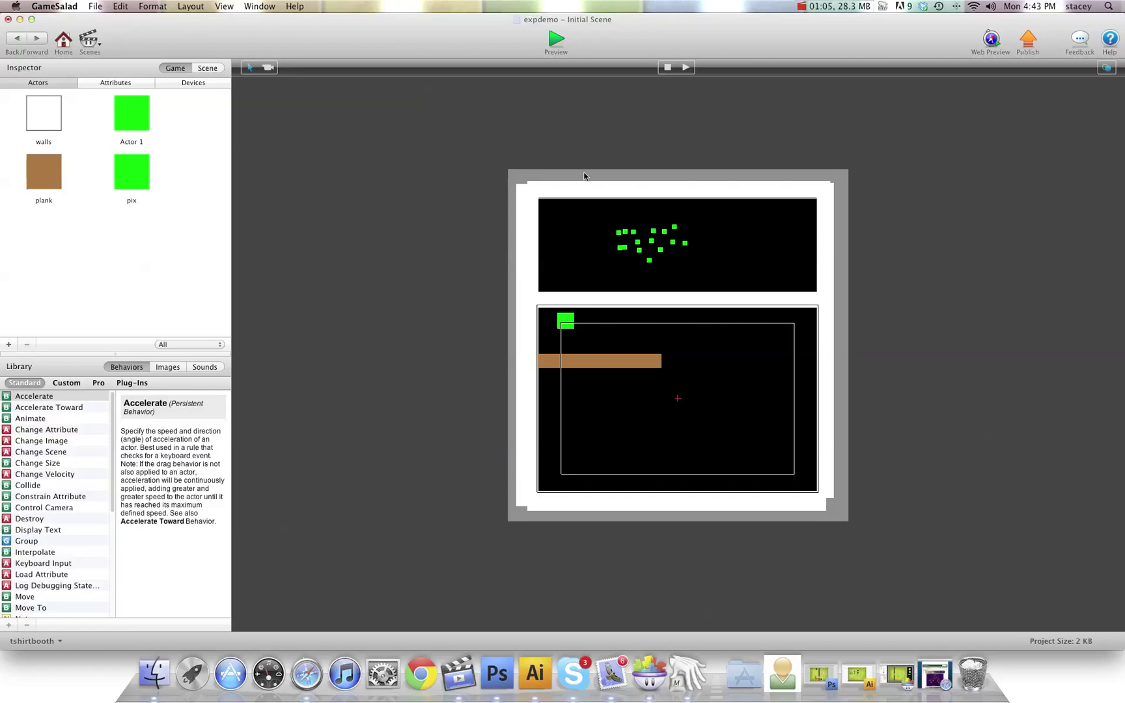
left_click(555, 40)
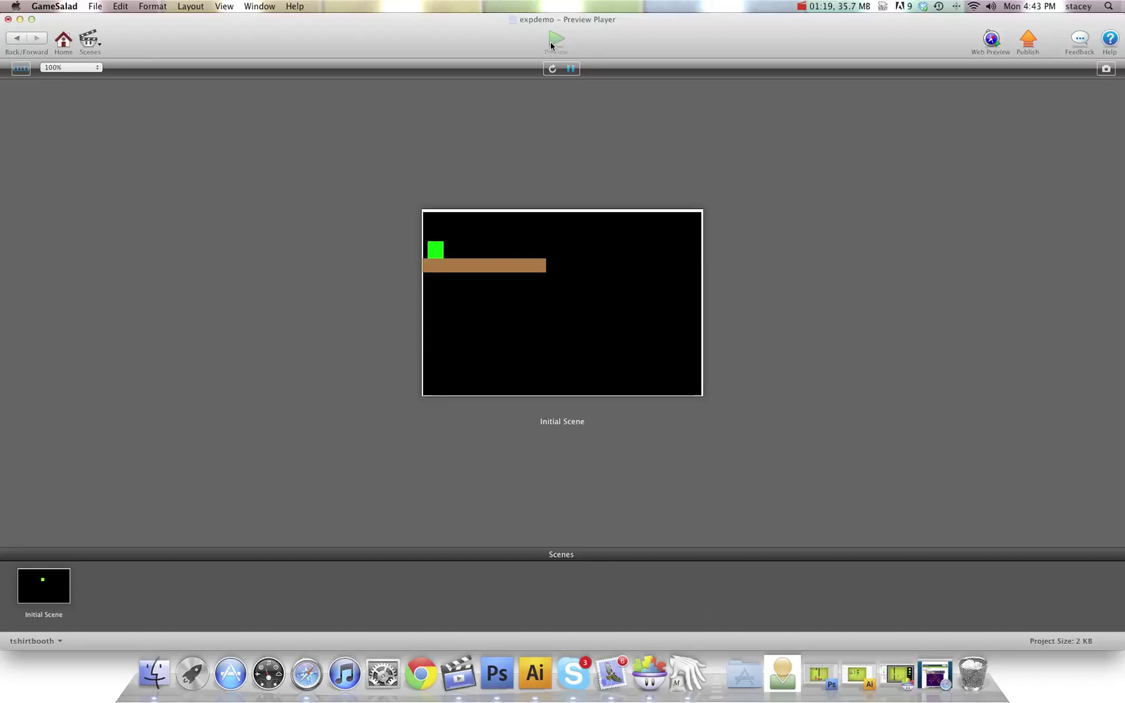
Push the green square right off the platform twice, watching it shatter and respawn
key("Right")
key("Right")
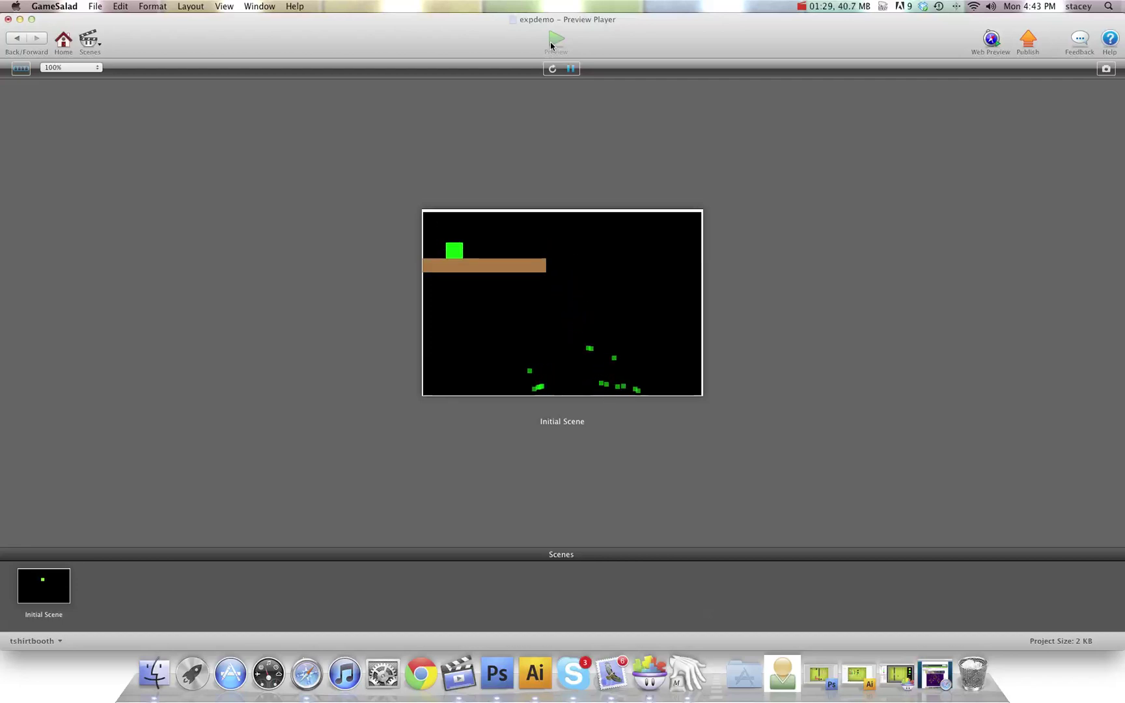
key("Right")
key("Right")
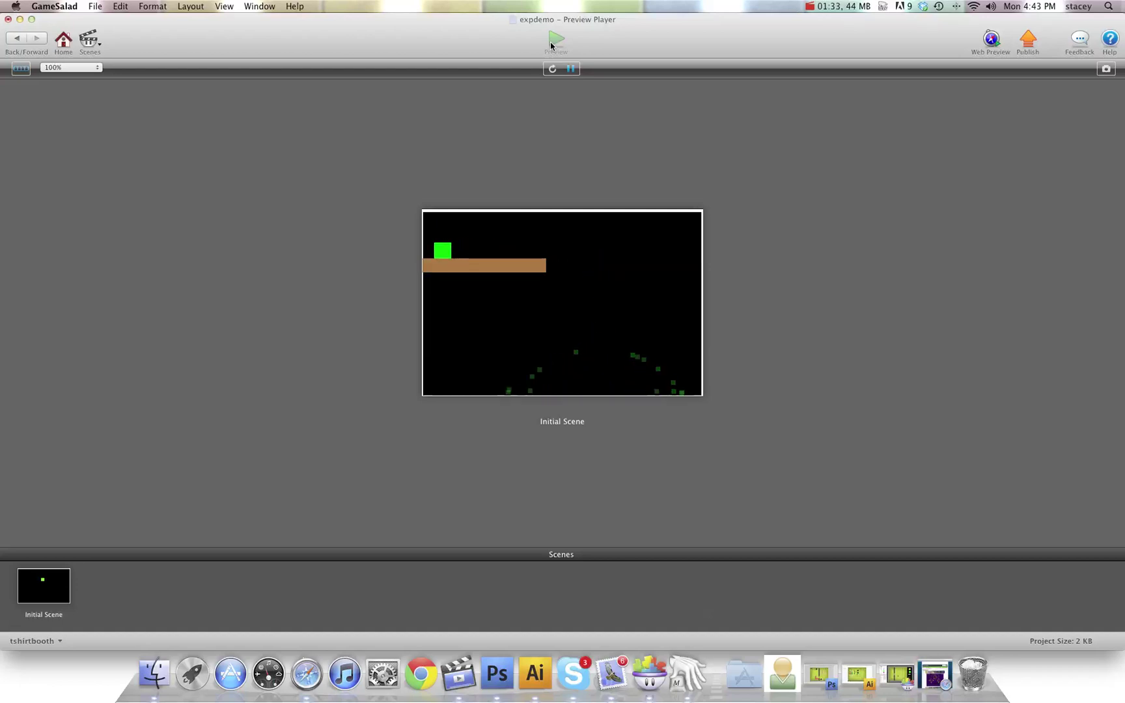
key("Right")
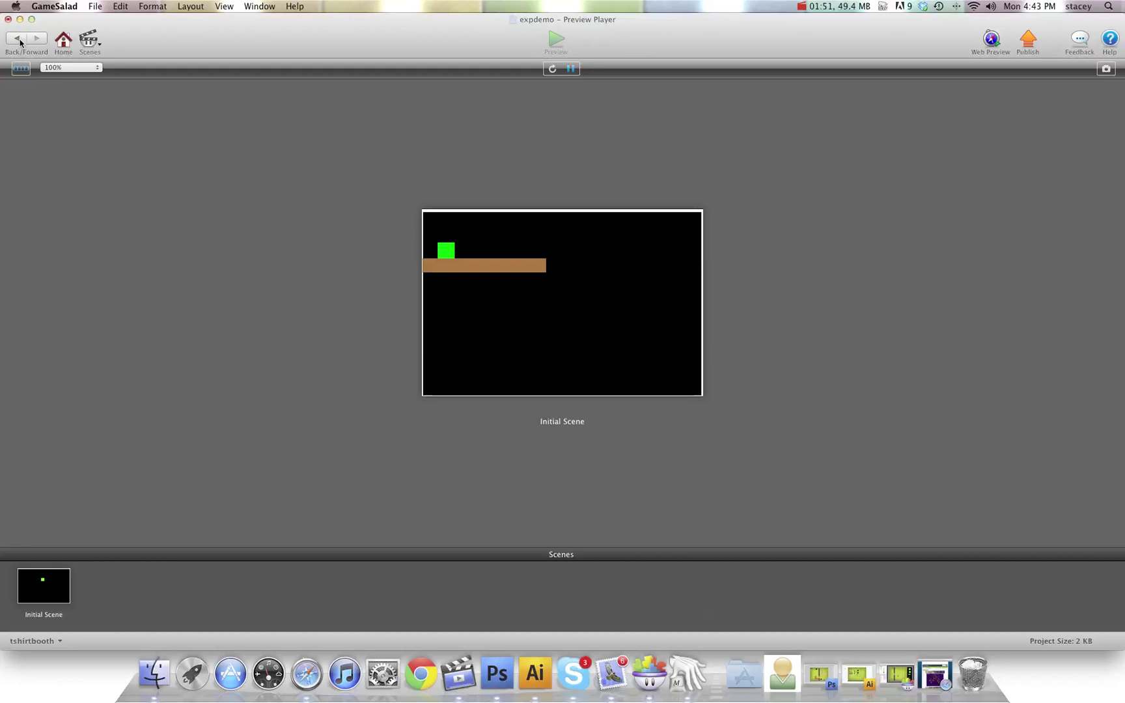
Slide the respawned square right off the platform edge again to replay the explosion
key("Right")
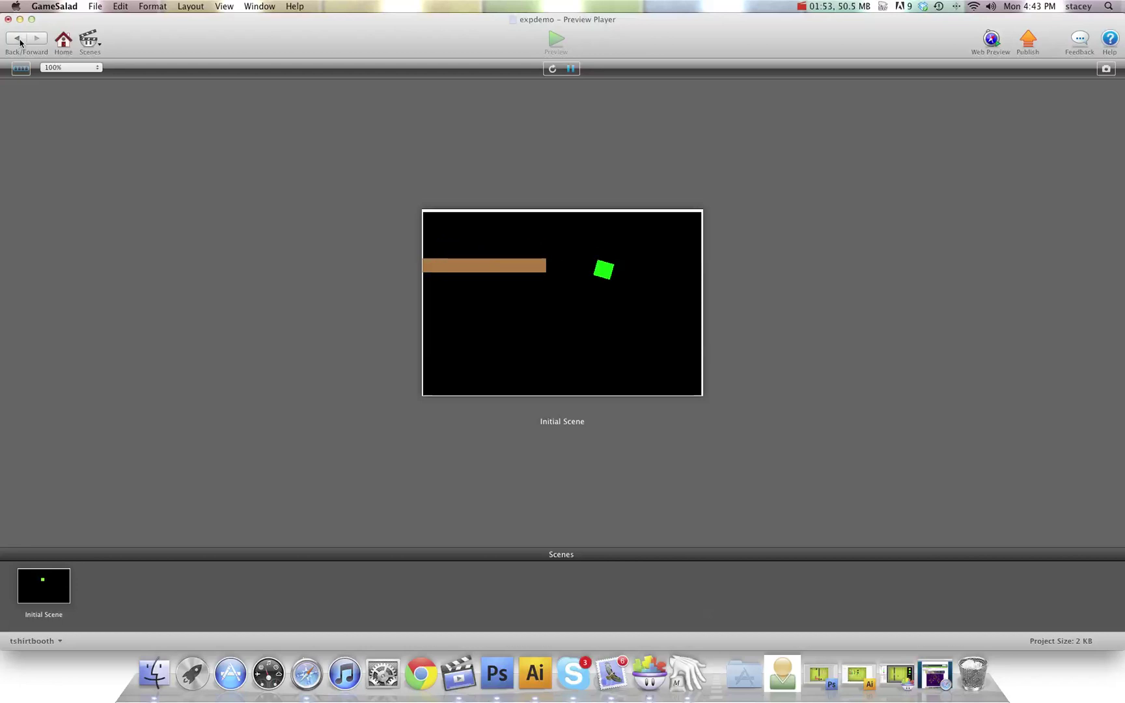
key("Right")
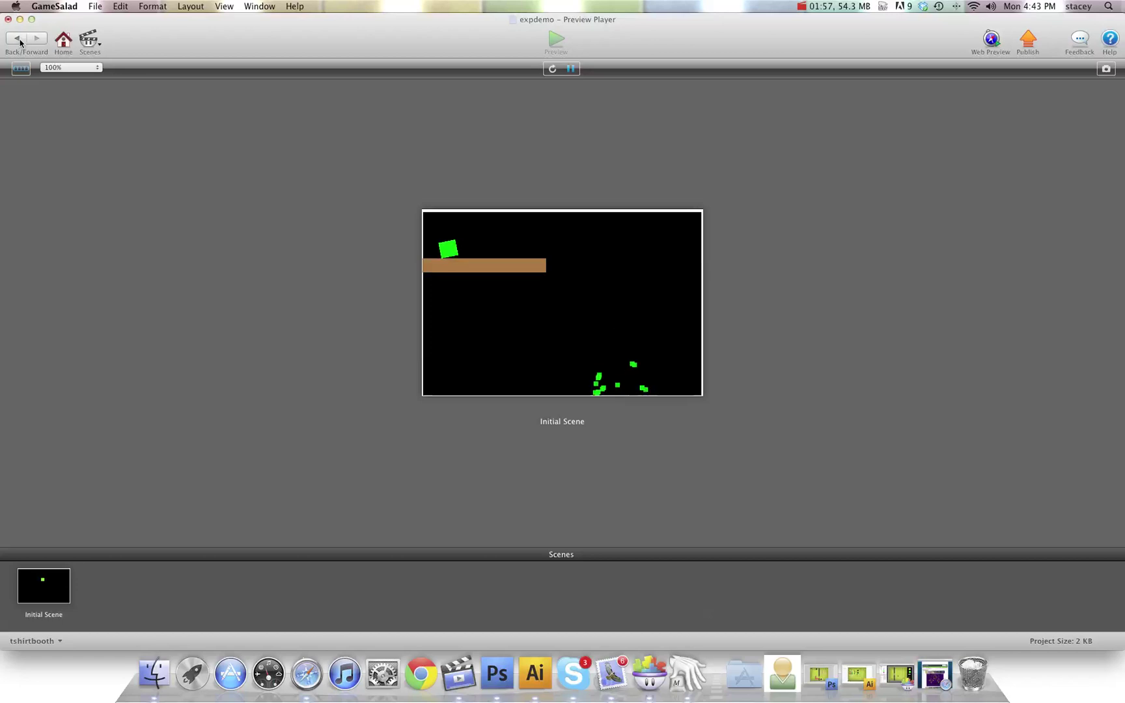
key("Right")
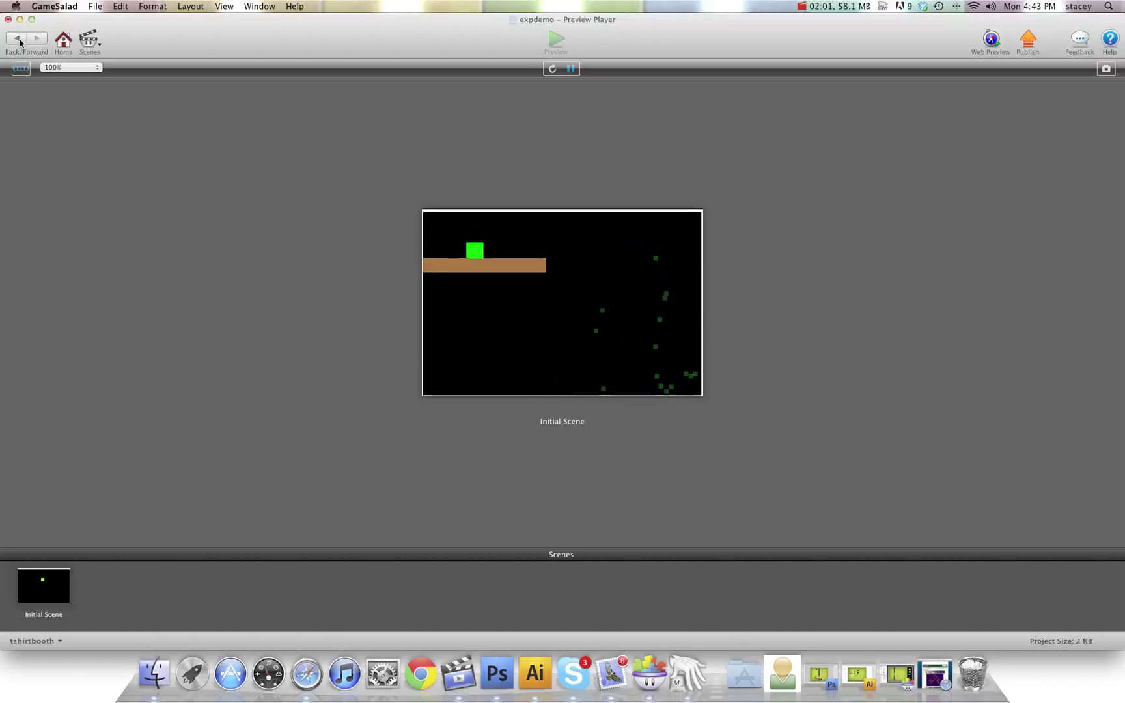
key("Right")
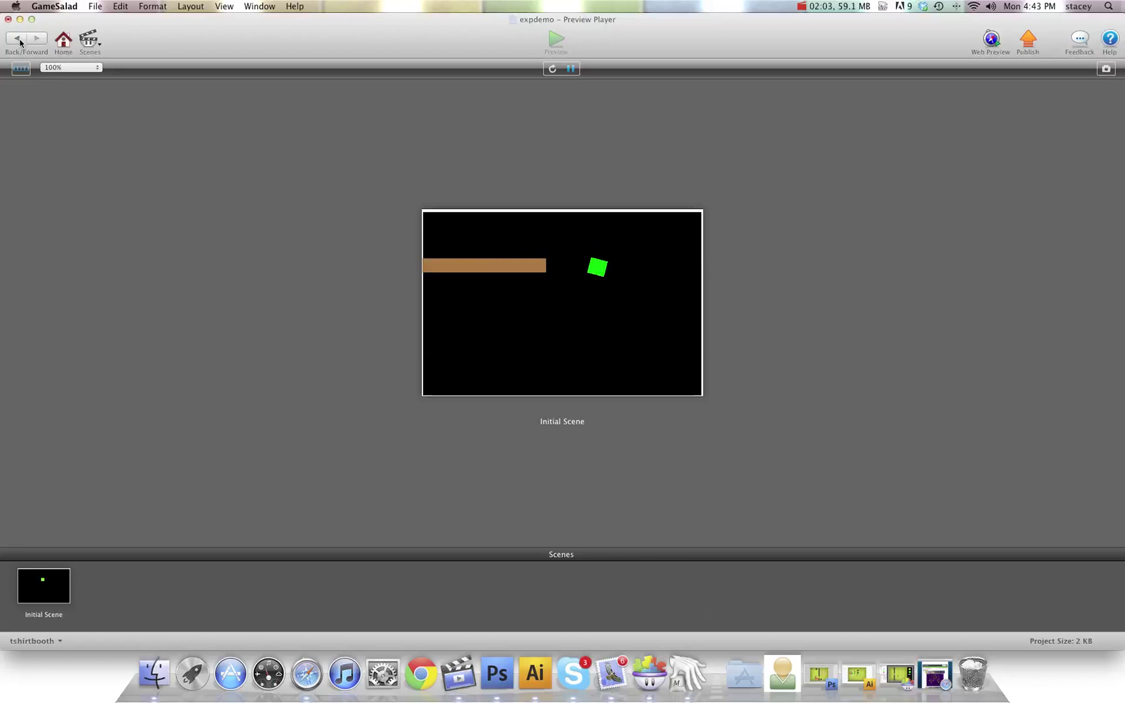